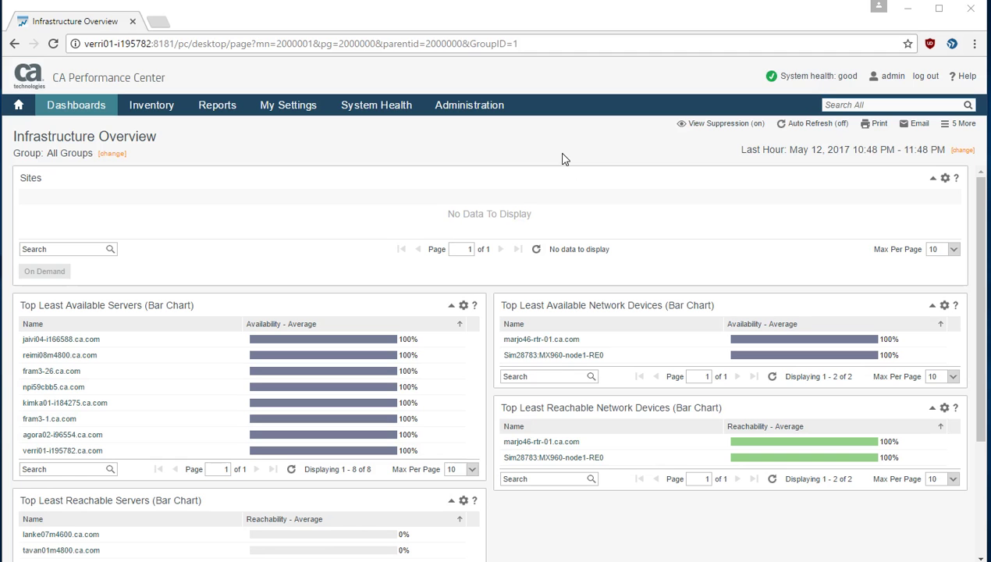
Open the SNMP profiles administration and inspect the default profile's settings without changing them.
{"action": "mouse_move", "coordinate": [466, 107]}
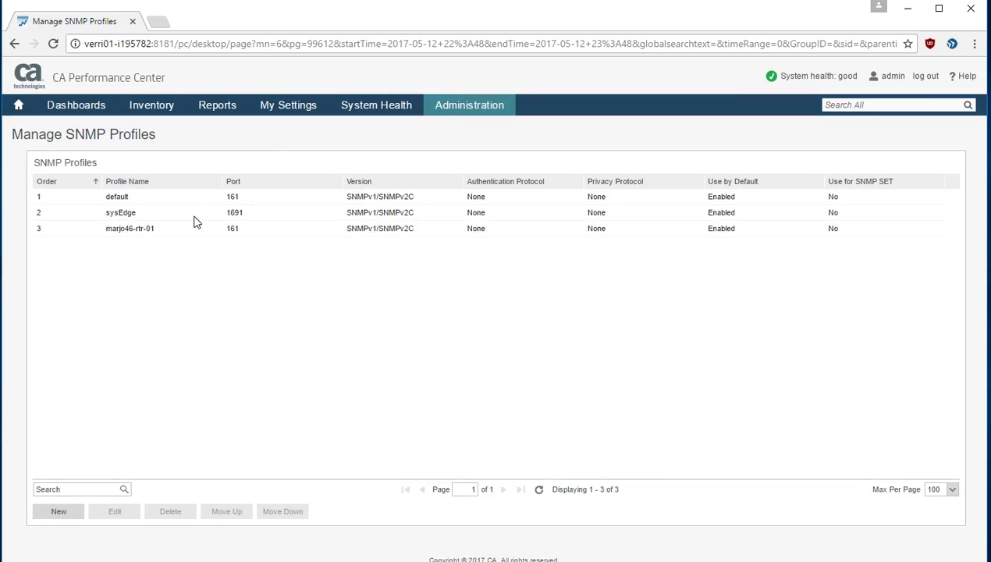
{"action": "left_click", "coordinate": [179, 200]}
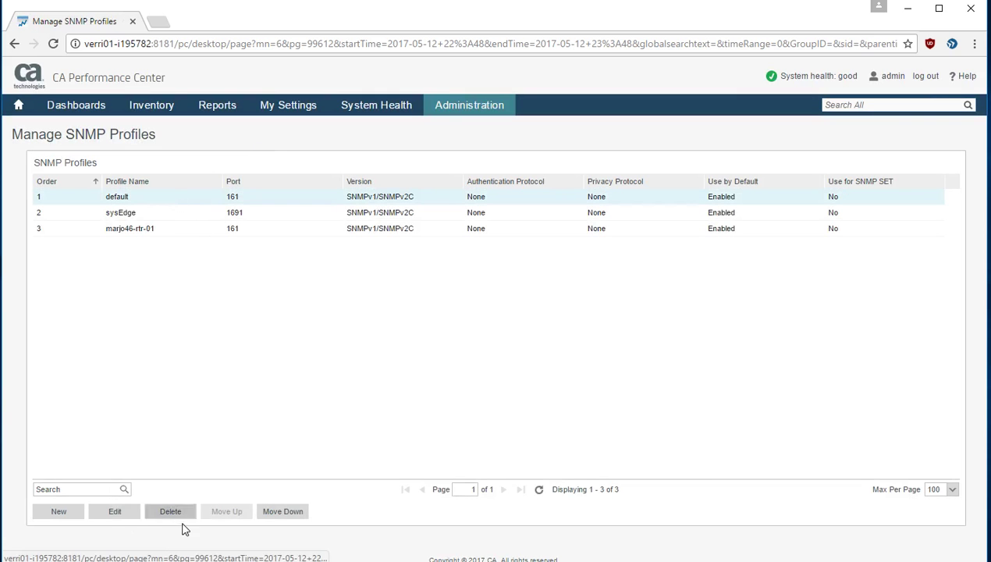
{"action": "left_click", "coordinate": [113, 513]}
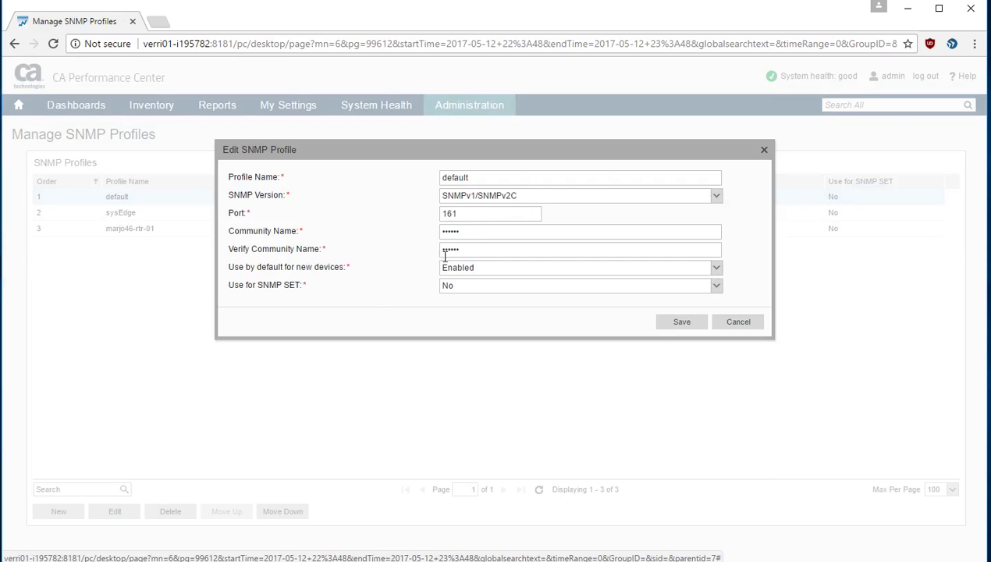
{"action": "left_click", "coordinate": [738, 323]}
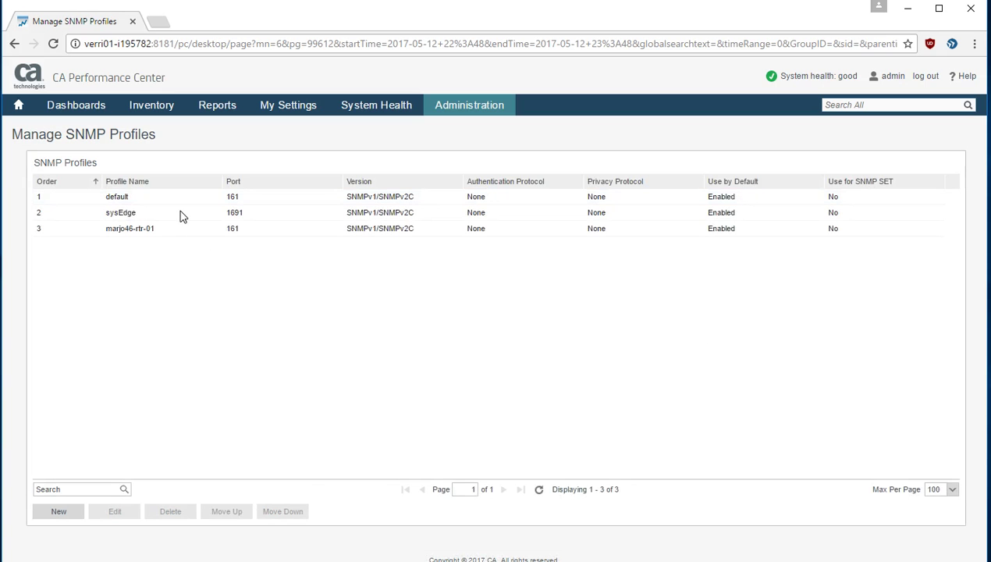
Inspect the sysEdge SNMP profile's settings without changes, then select the marjo46-rtr-01 profile in the list.
{"action": "left_click", "coordinate": [184, 214]}
{"action": "left_click", "coordinate": [118, 517]}
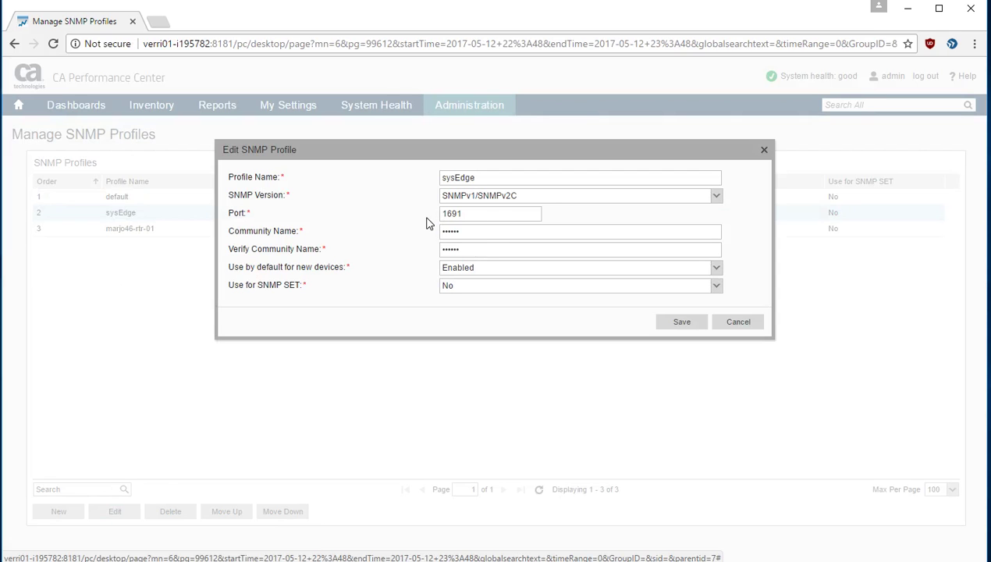
{"action": "left_click", "coordinate": [729, 324]}
{"action": "left_click", "coordinate": [192, 238]}
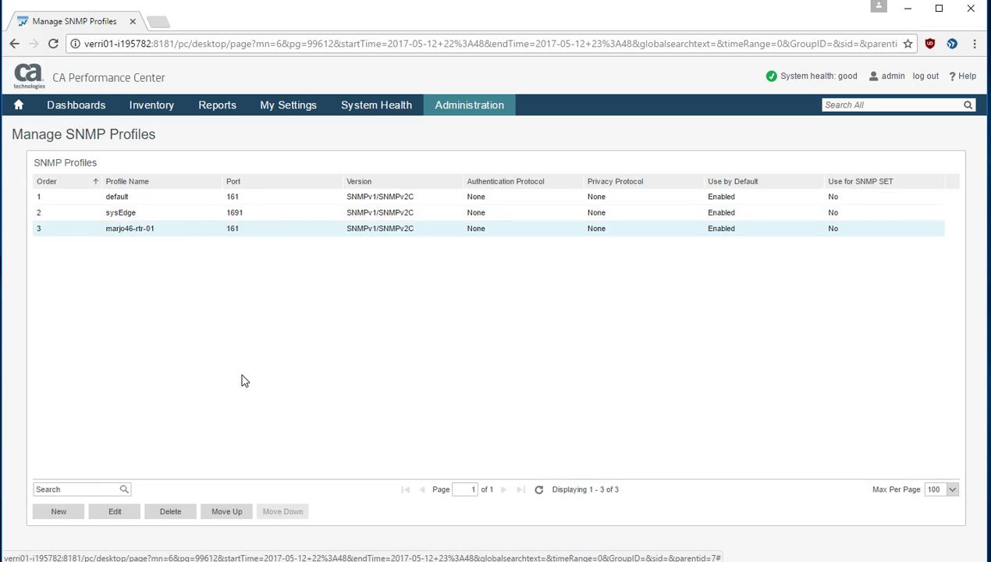
Open the generic discovery profile of the Data Aggregator for editing.
{"action": "mouse_move", "coordinate": [471, 110]}
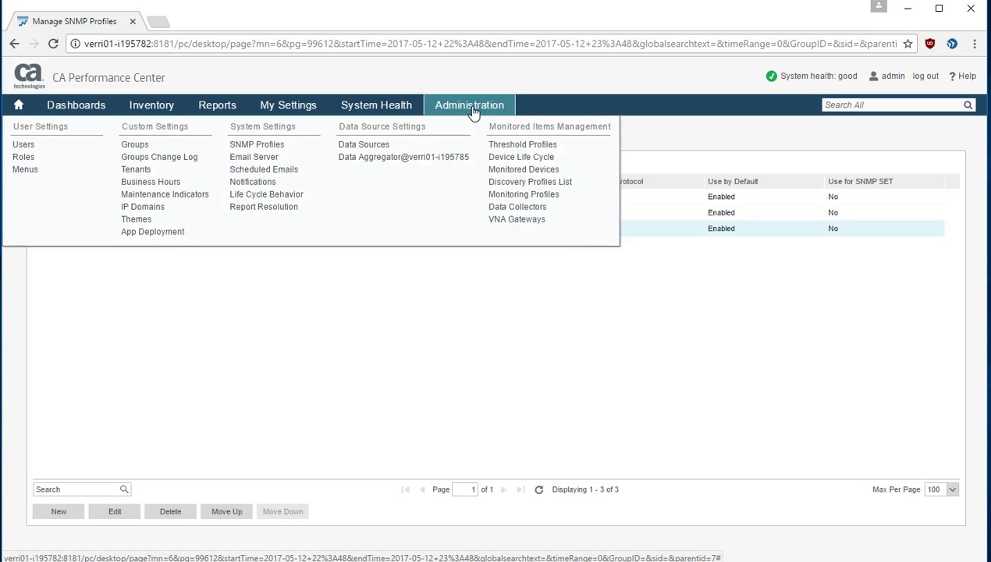
{"action": "left_click", "coordinate": [412, 160]}
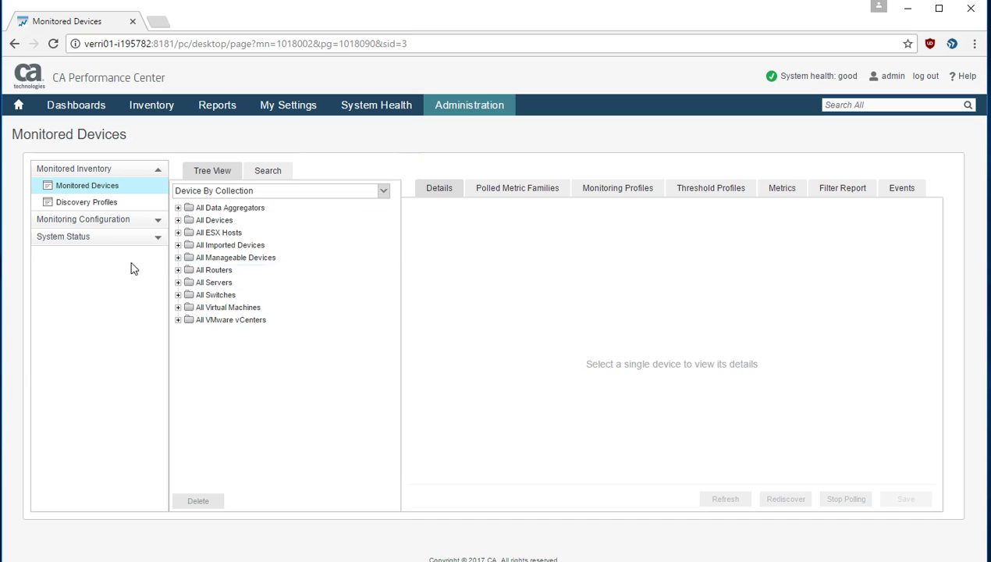
{"action": "left_click", "coordinate": [104, 202]}
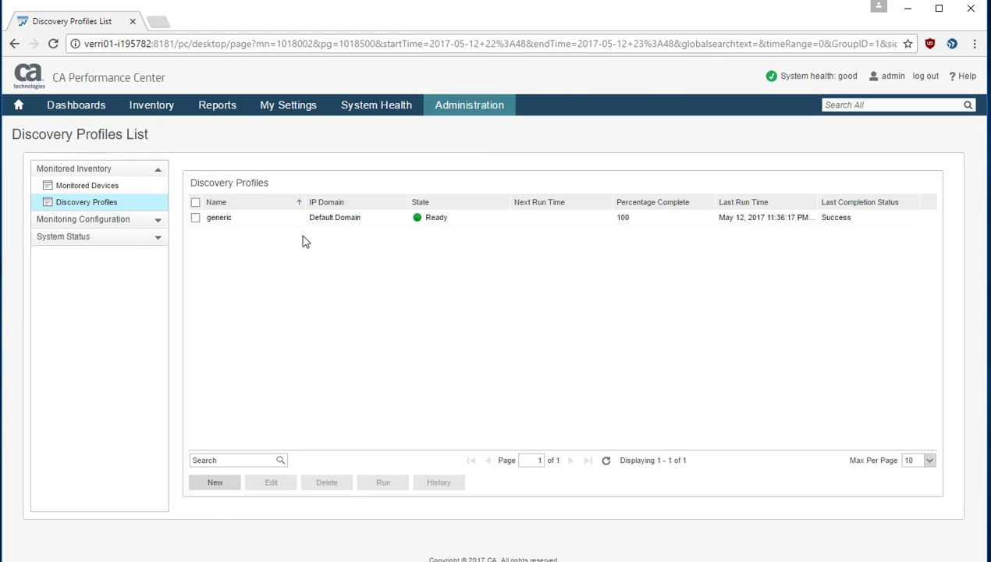
{"action": "left_click", "coordinate": [264, 221]}
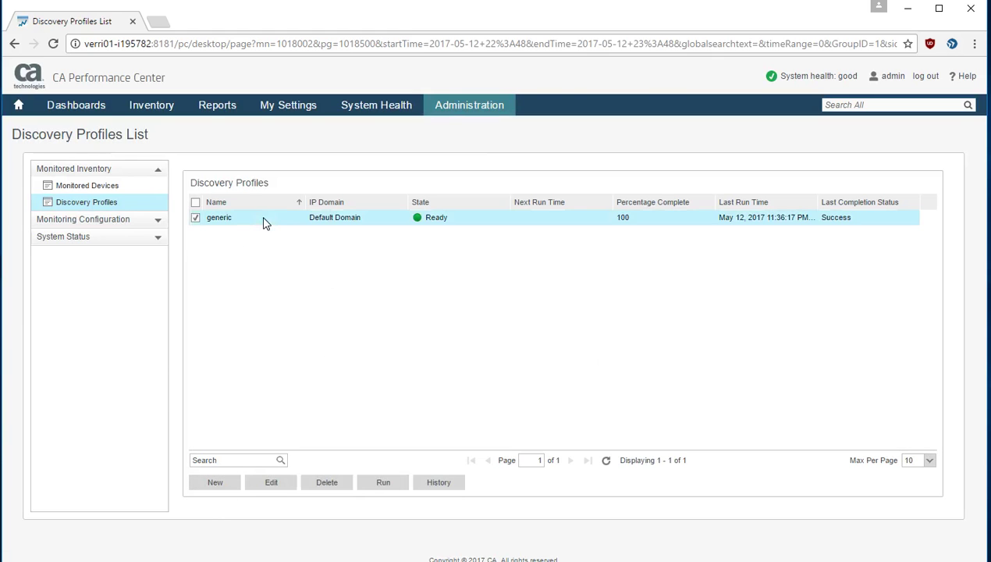
{"action": "left_click", "coordinate": [272, 486]}
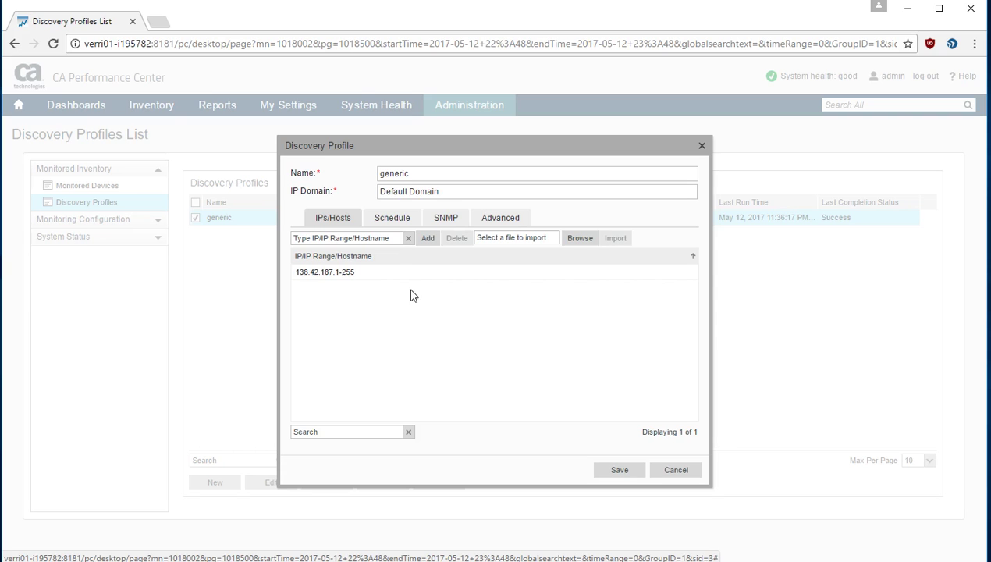
Review the generic profile's schedule, SNMP profile assignment and advanced naming and ICMP options, leaving the specific SNMP profile list disabled.
{"action": "left_click", "coordinate": [393, 222]}
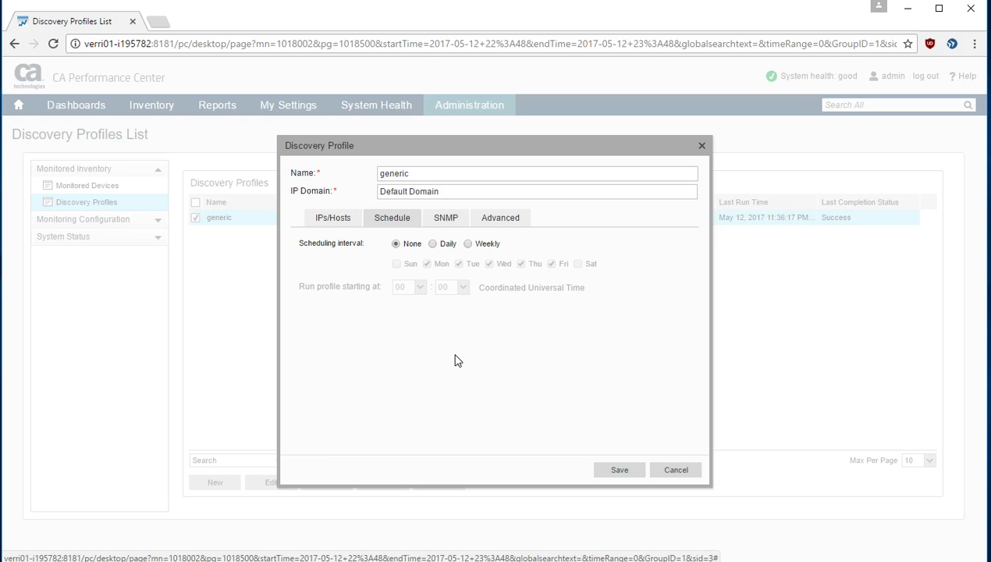
{"action": "left_click", "coordinate": [452, 221]}
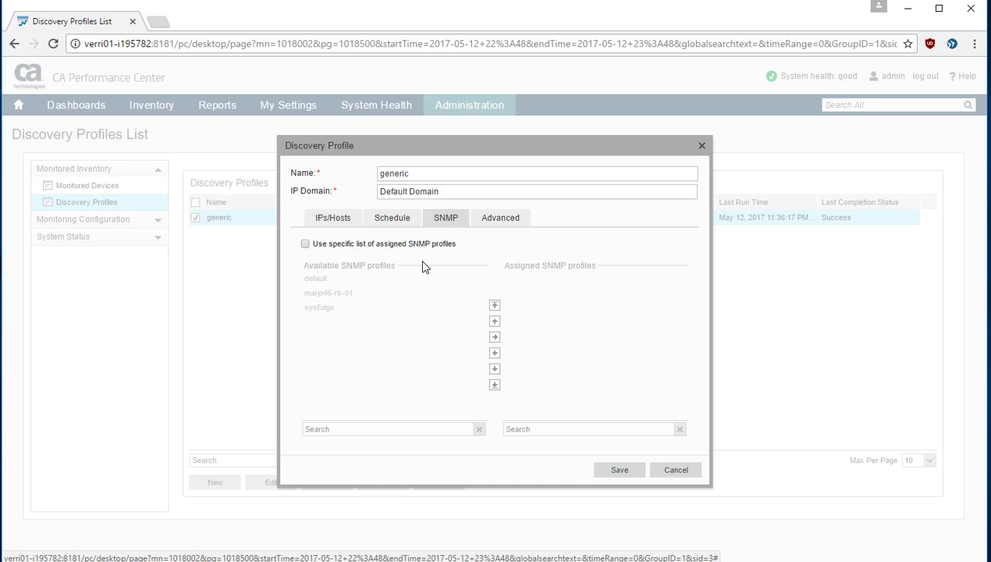
{"action": "left_click", "coordinate": [305, 243]}
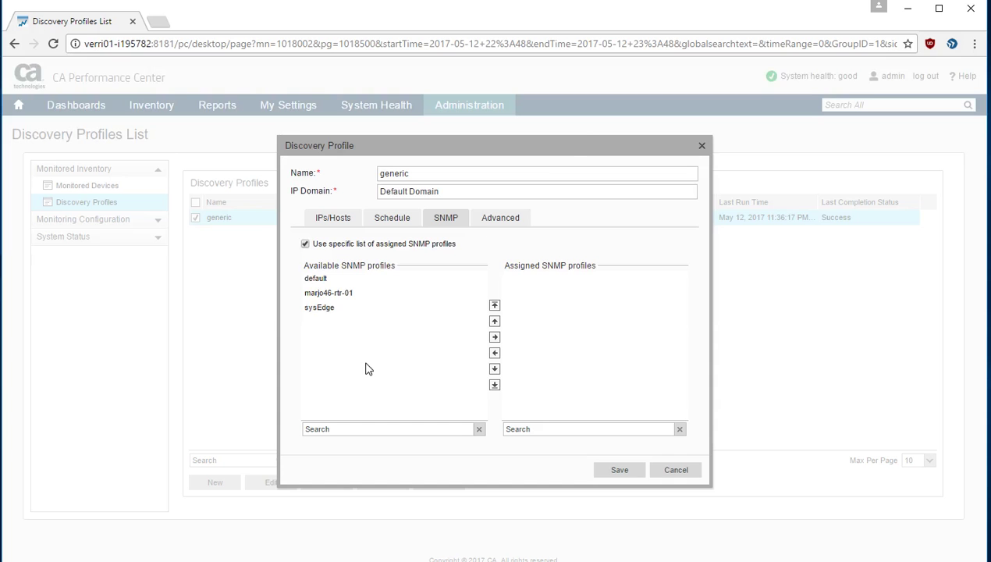
{"action": "left_click", "coordinate": [305, 245]}
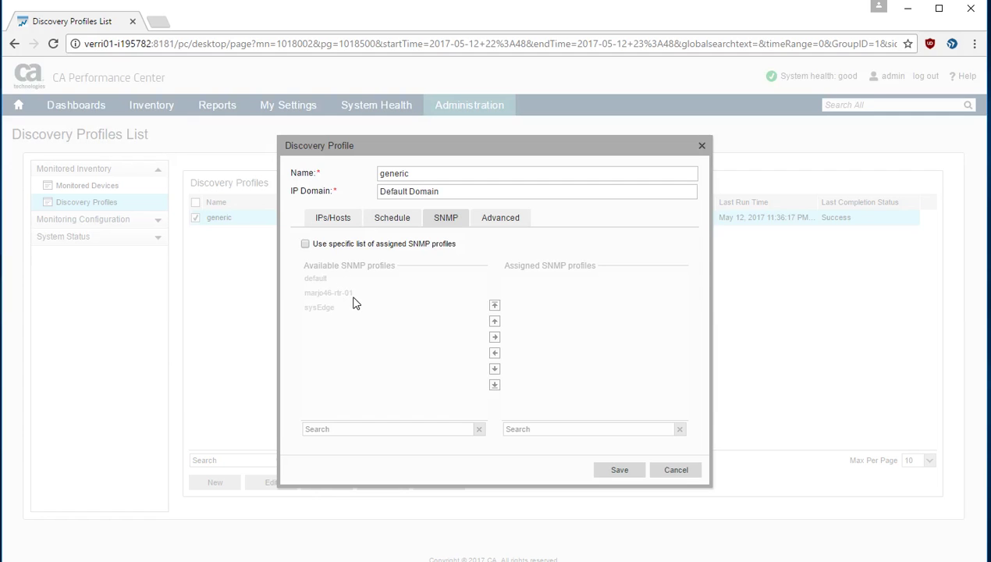
{"action": "left_click", "coordinate": [483, 223]}
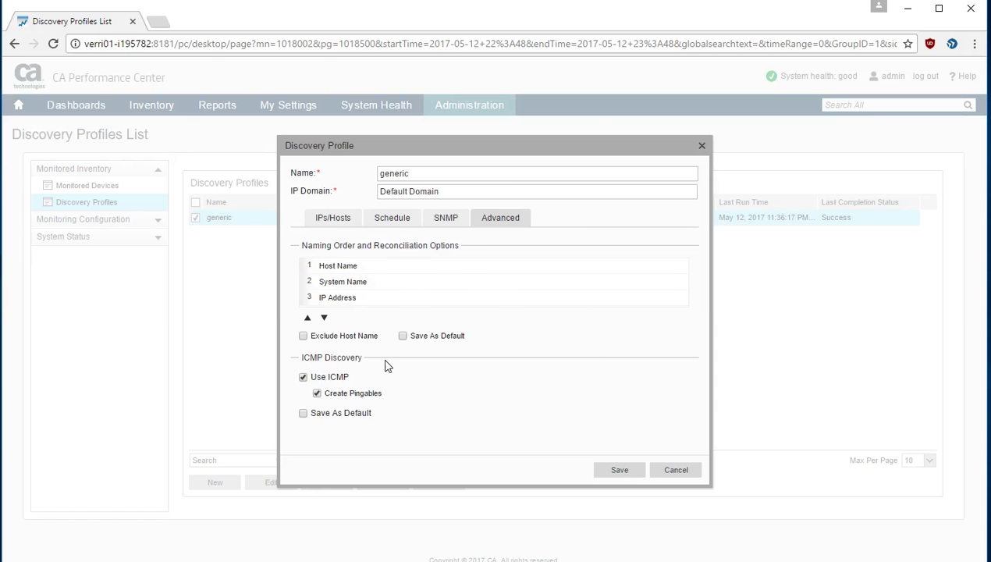
{"action": "mouse_move", "coordinate": [306, 340]}
Replace the IP range 138.42.187.1-255 in the generic discovery profile with the single address 138.42.187.164 and save it.
{"action": "left_click", "coordinate": [332, 219]}
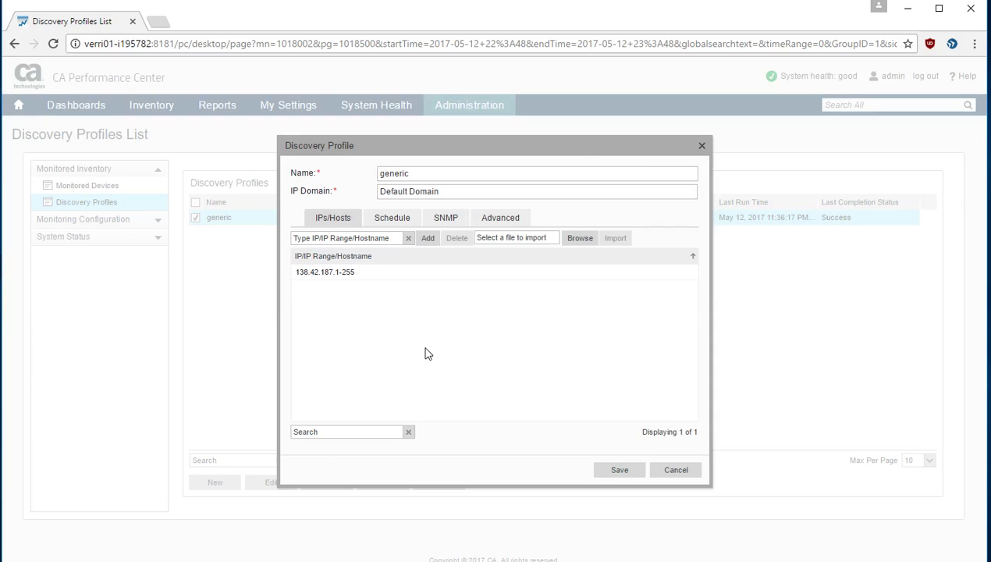
{"action": "left_click", "coordinate": [361, 275]}
{"action": "left_click", "coordinate": [458, 239]}
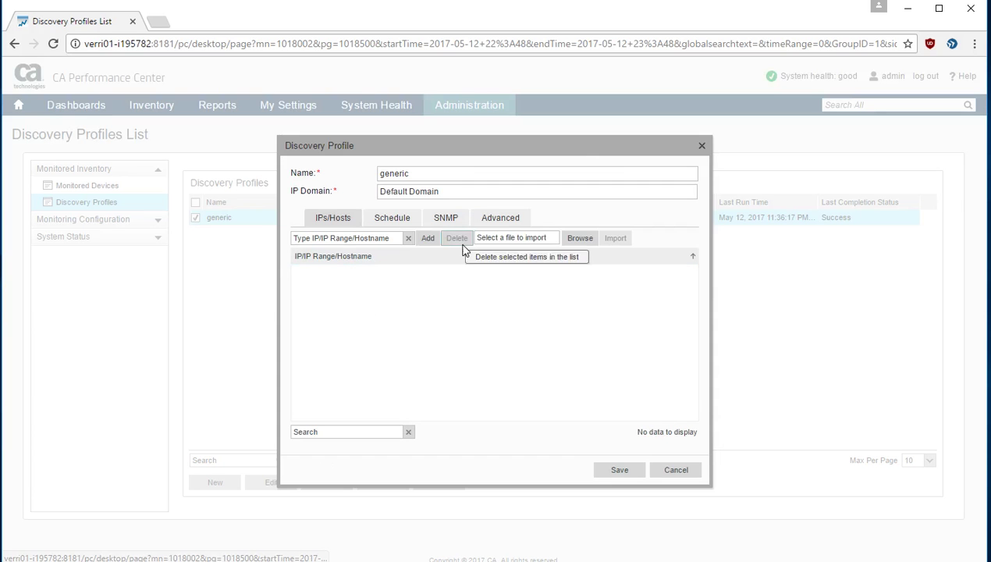
{"action": "left_click", "coordinate": [373, 243]}
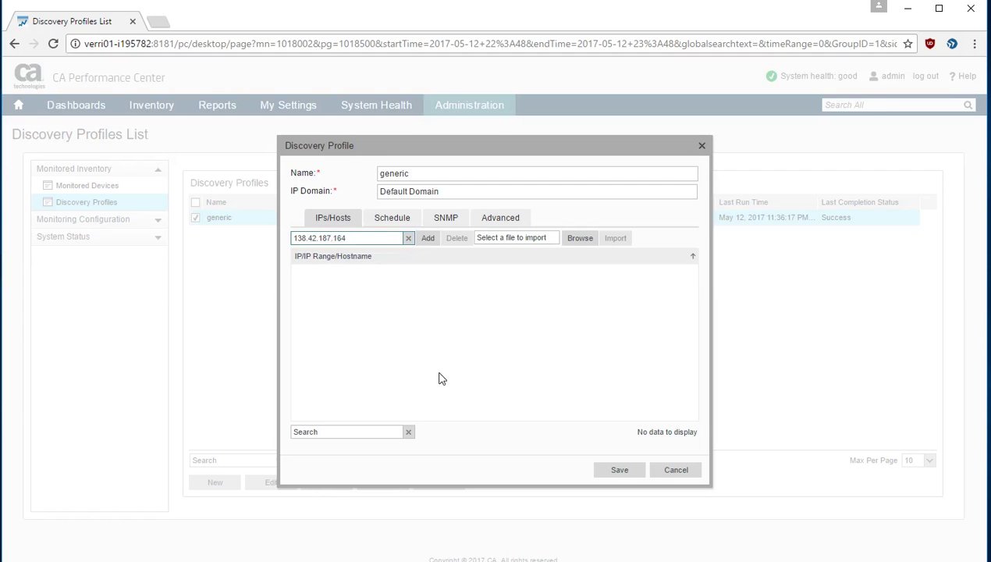
{"action": "left_click", "coordinate": [428, 240]}
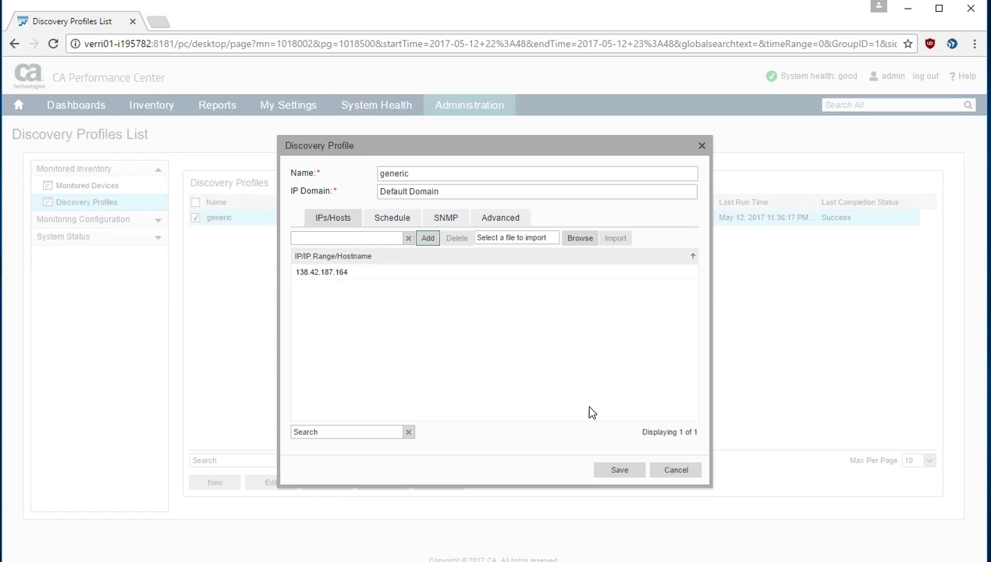
{"action": "left_click", "coordinate": [623, 473]}
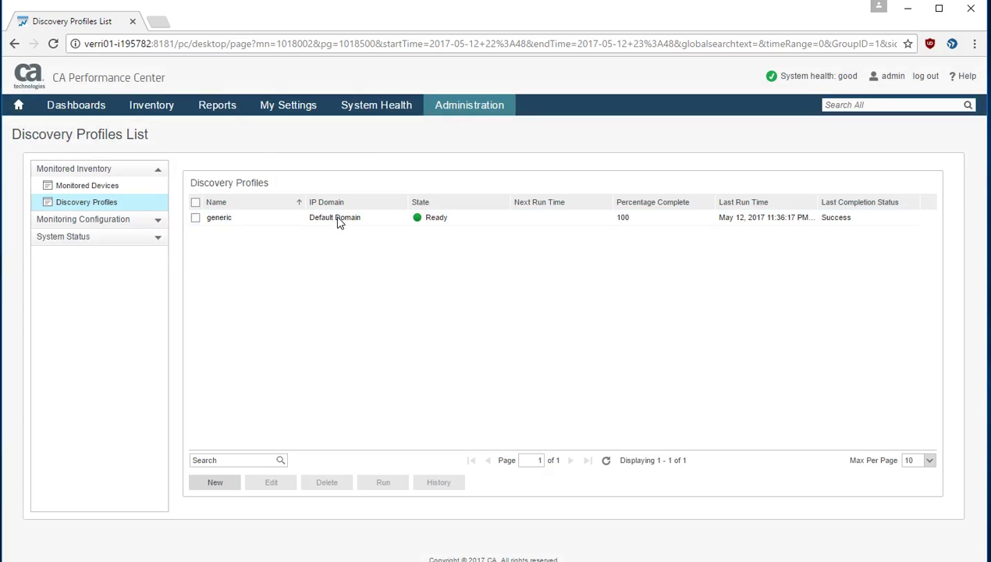
Run the generic discovery profile and refresh the profile list to follow the discovery's progress.
{"action": "left_click", "coordinate": [338, 223]}
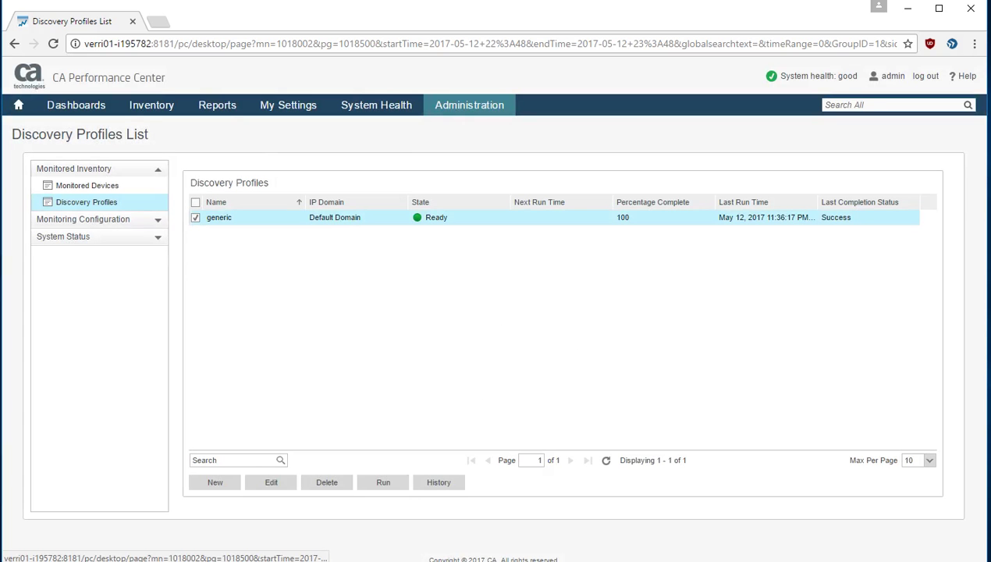
{"action": "left_click", "coordinate": [383, 484]}
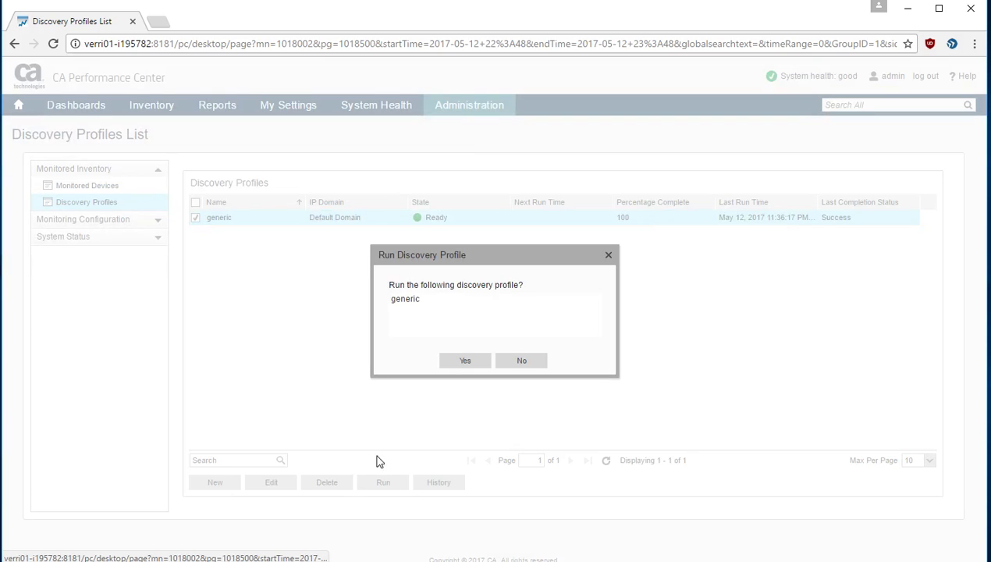
{"action": "left_click", "coordinate": [465, 362]}
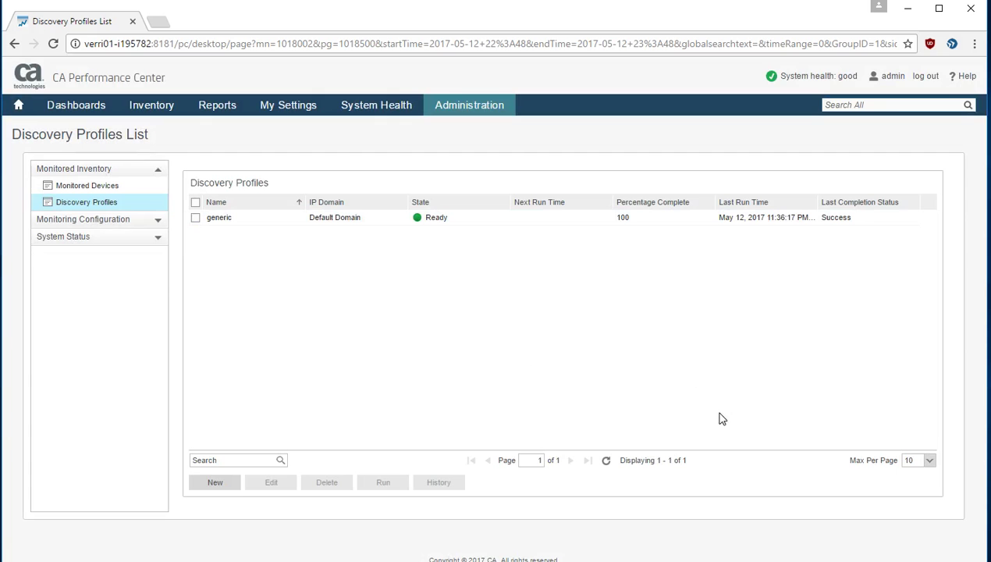
{"action": "left_click", "coordinate": [608, 463]}
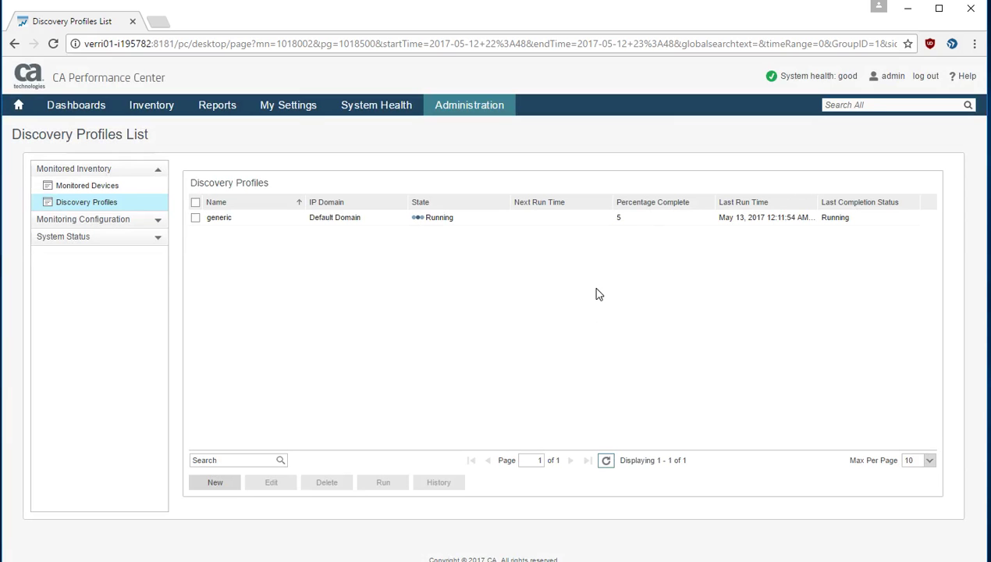
{"action": "left_click", "coordinate": [606, 460]}
{"action": "left_click", "coordinate": [606, 460]}
View the generic profile's discovery history, examine the newest run's discovery summary and close the history.
{"action": "left_click", "coordinate": [216, 222]}
{"action": "left_click", "coordinate": [441, 484]}
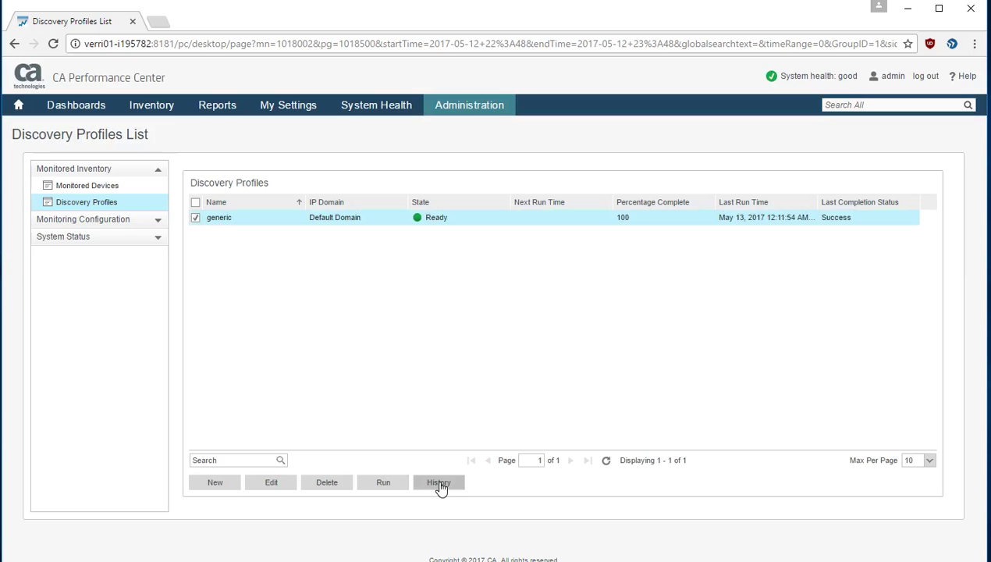
{"action": "left_click", "coordinate": [439, 484]}
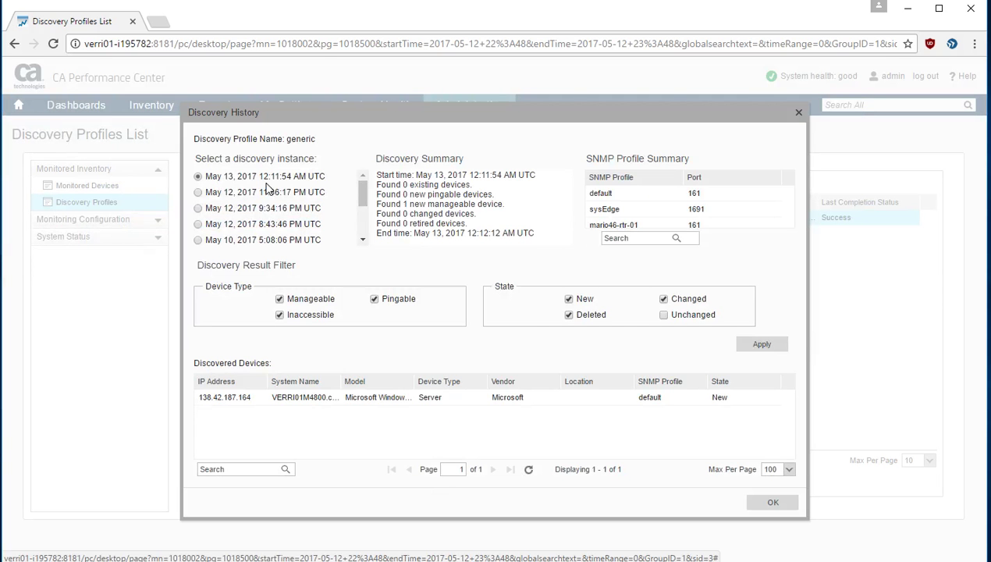
{"action": "left_click_drag", "start_coordinate": [399, 205], "coordinate": [503, 206]}
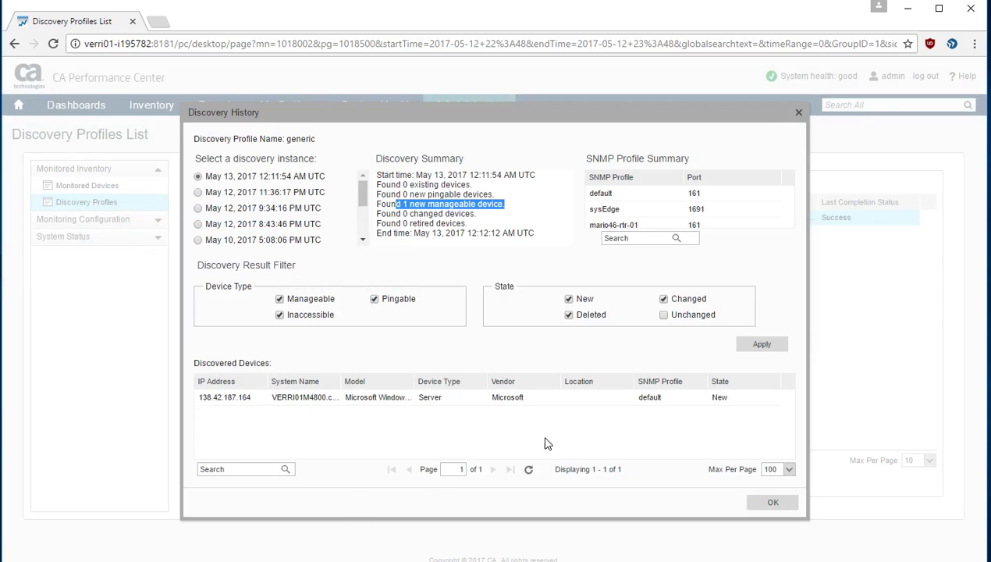
{"action": "left_click", "coordinate": [773, 504]}
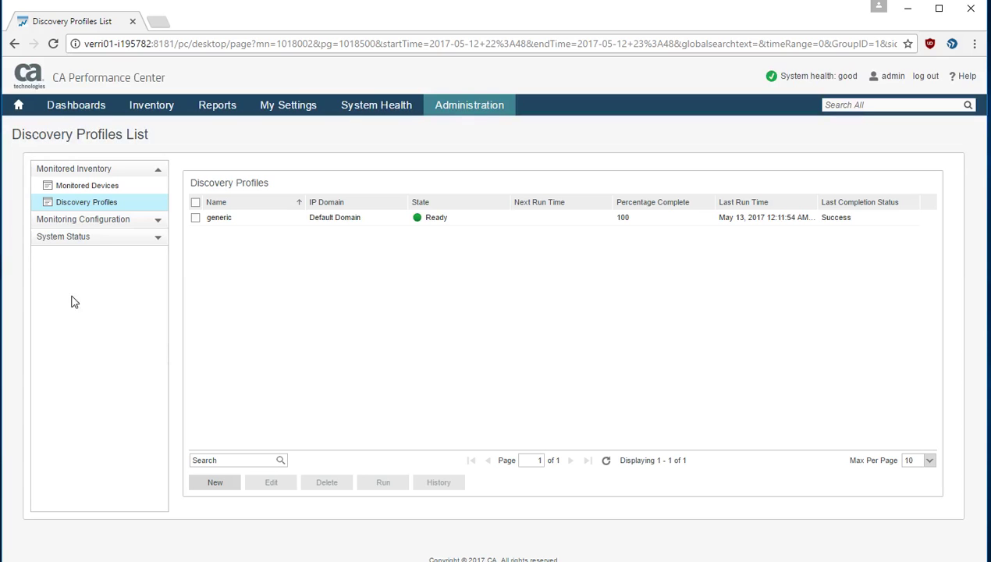
Locate the server with address 138.42.187.164 under All Servers in the monitored devices inventory and select it.
{"action": "left_click", "coordinate": [88, 189]}
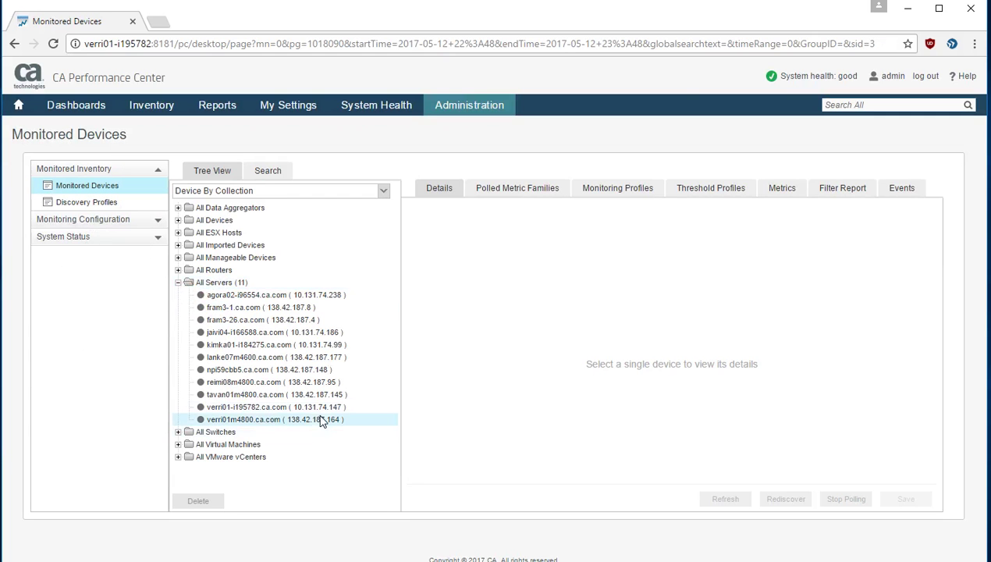
{"action": "left_click", "coordinate": [310, 427]}
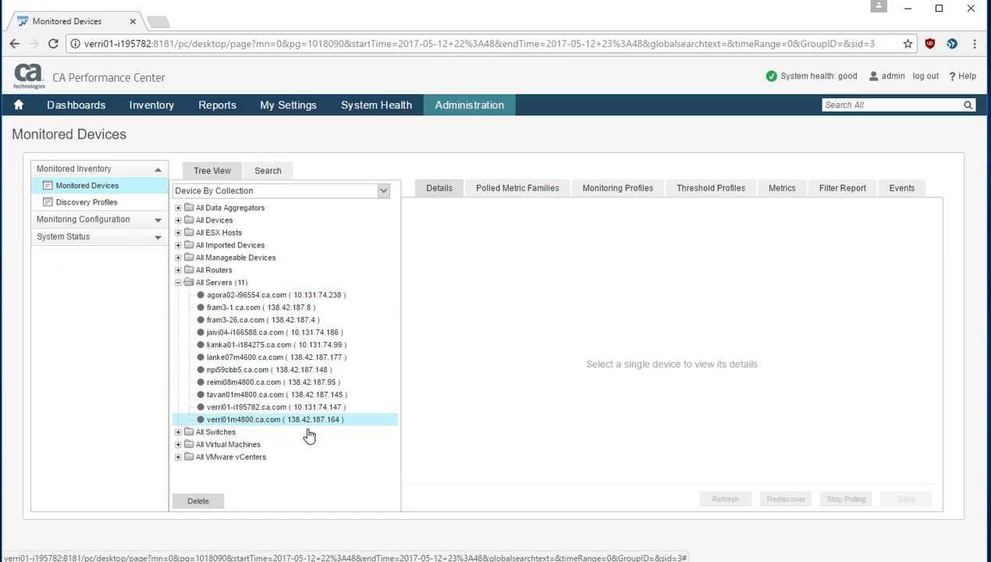